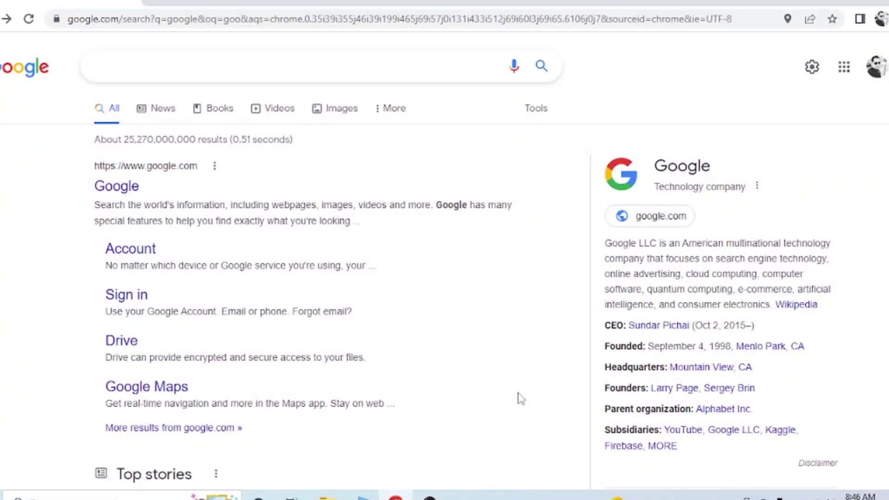
Step: Search Google for "canva" and open the Canva website from the results
{"action": "left_click", "coordinate": [153, 70]}
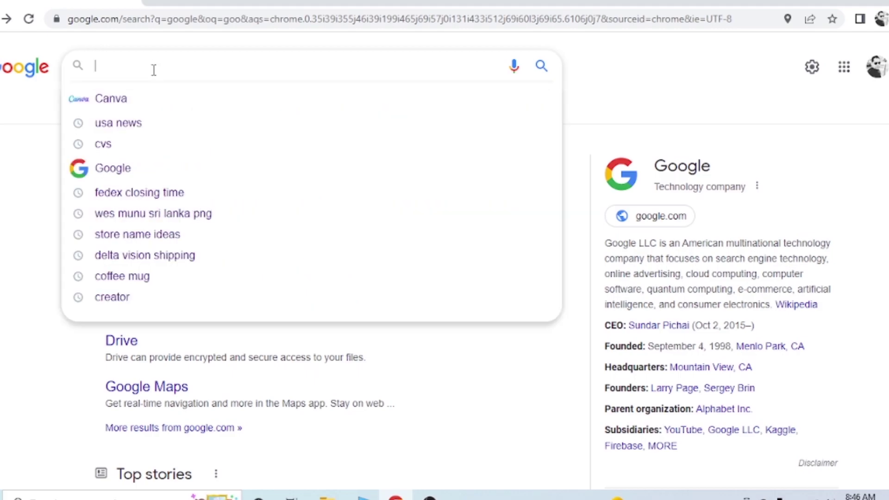
{"action": "type", "text": "ca"}
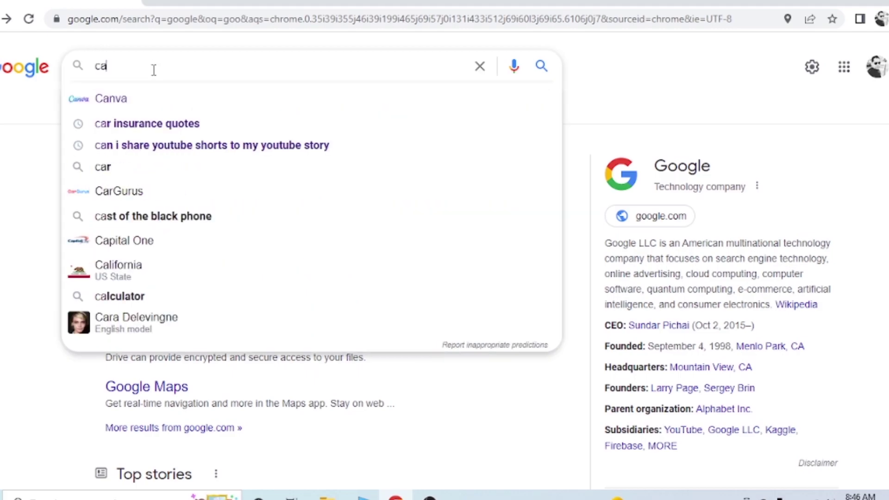
{"action": "type", "text": "nva"}
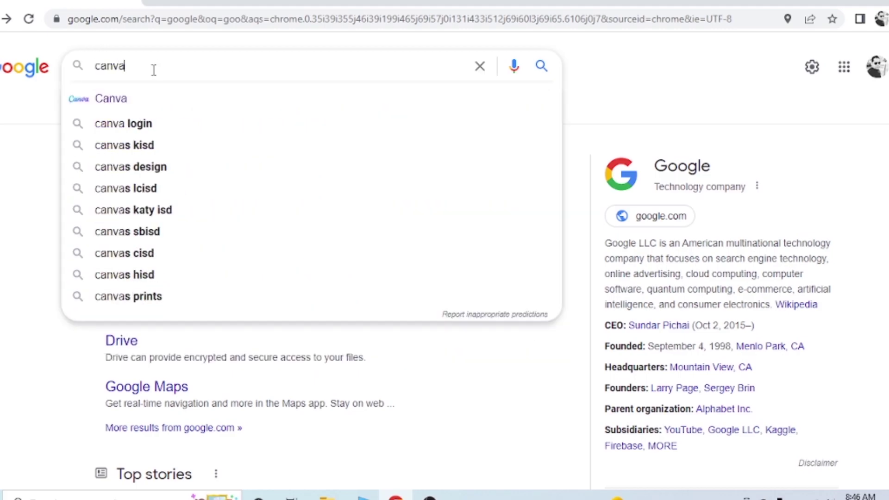
{"action": "left_click", "coordinate": [124, 100]}
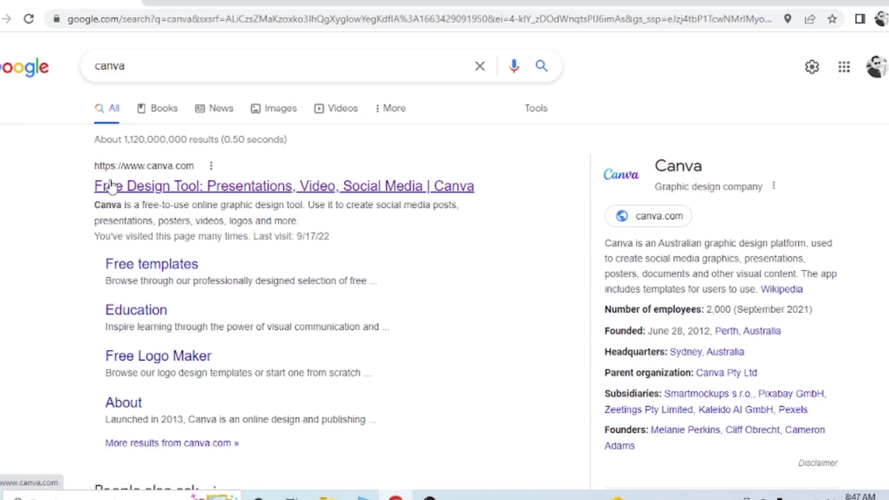
{"action": "left_click", "coordinate": [170, 171]}
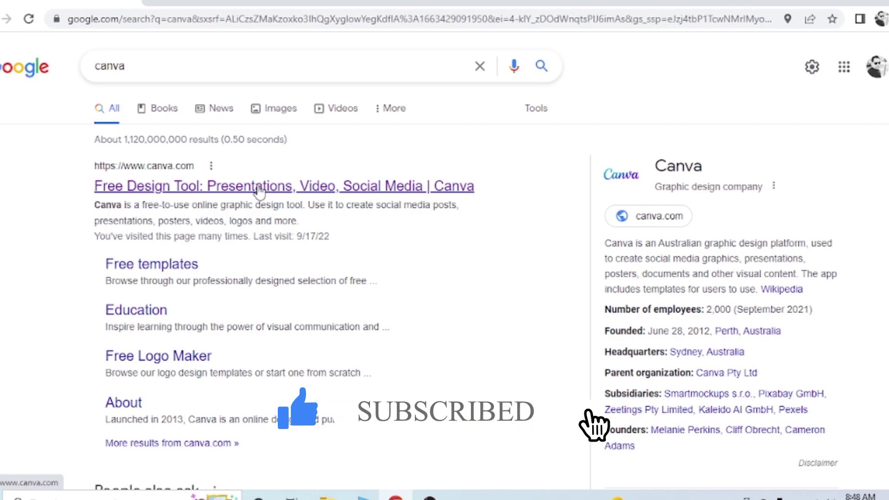
{"action": "left_click", "coordinate": [199, 187]}
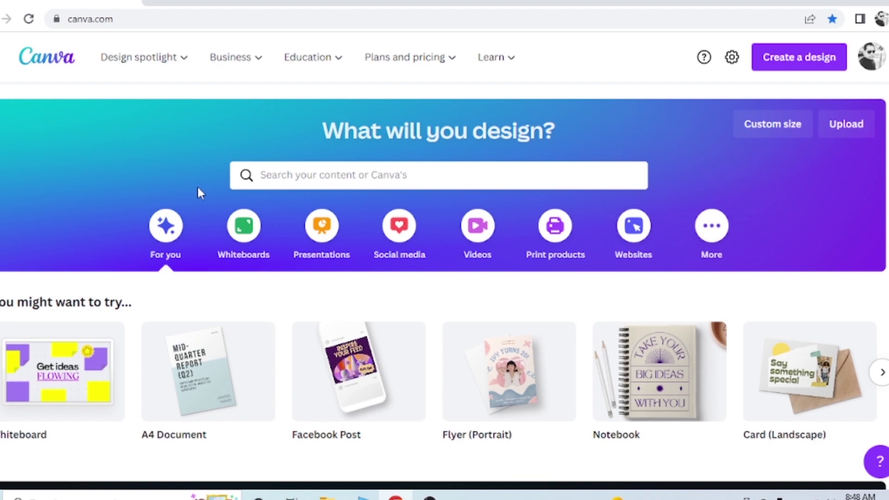
Step: Sign out of the Canva account and sign back in with the suggested Google account
{"action": "left_click", "coordinate": [875, 61]}
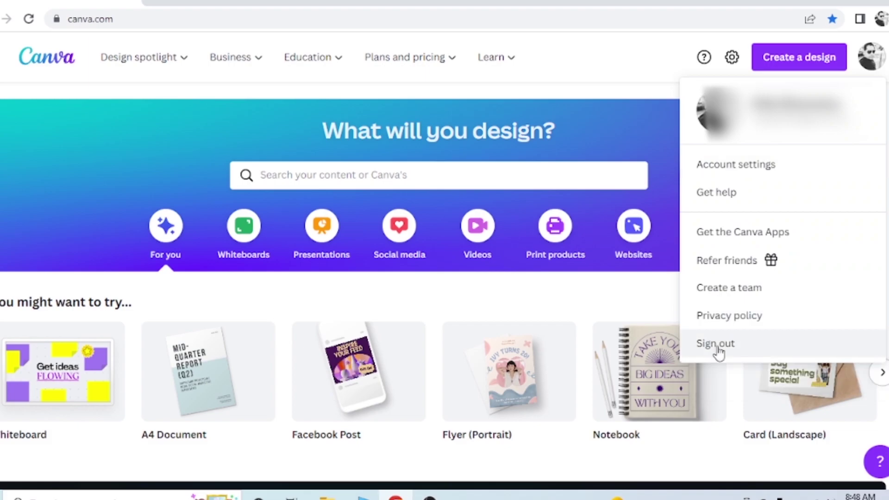
{"action": "left_click", "coordinate": [716, 345]}
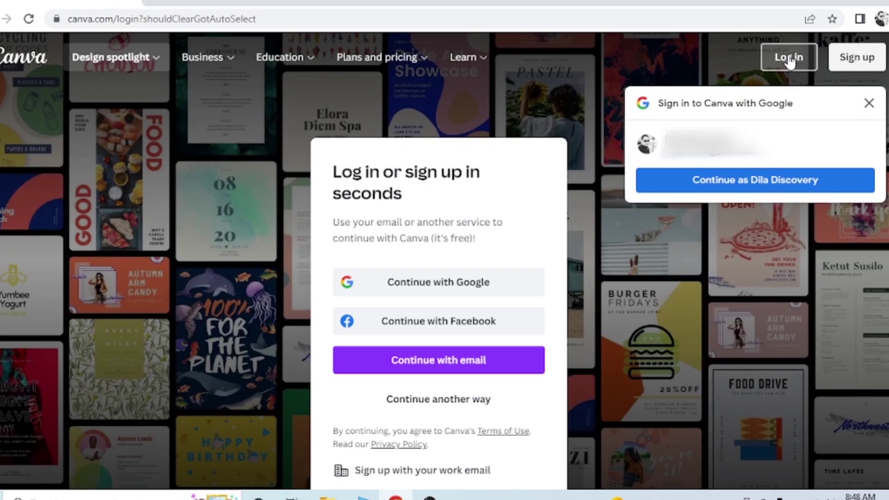
{"action": "left_click", "coordinate": [857, 61]}
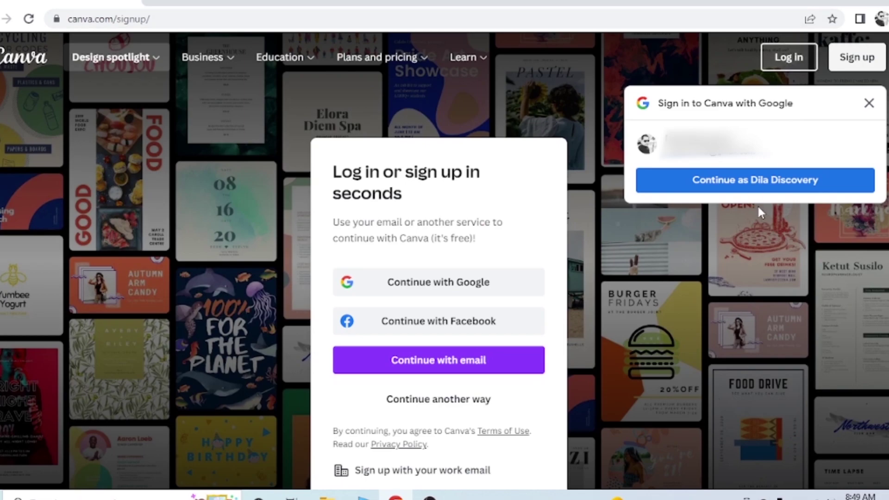
{"action": "left_click", "coordinate": [730, 183]}
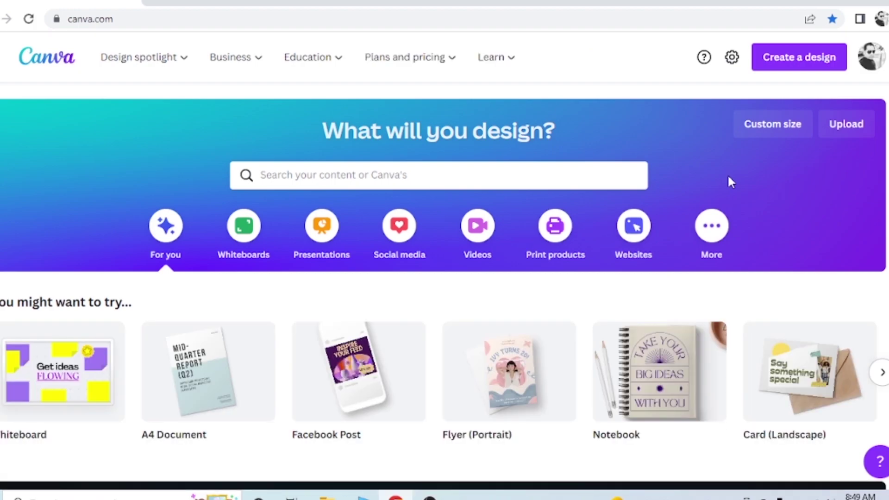
{"action": "left_click", "coordinate": [882, 62]}
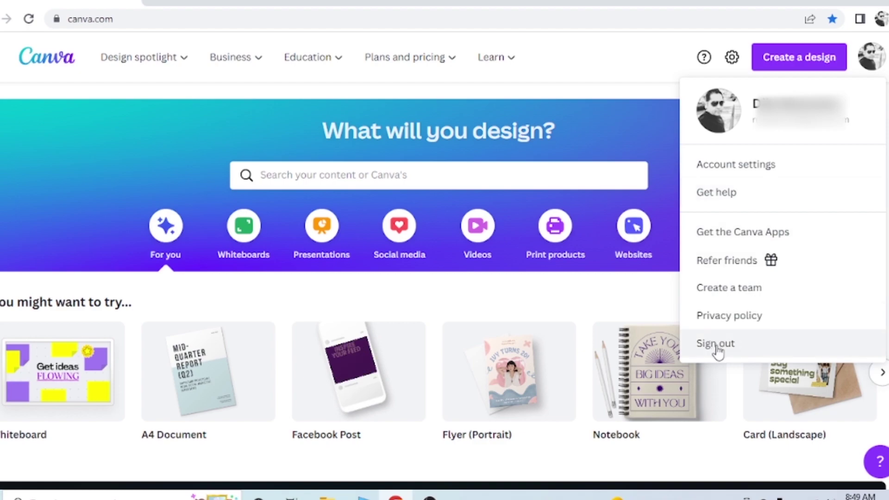
{"action": "left_click", "coordinate": [870, 61]}
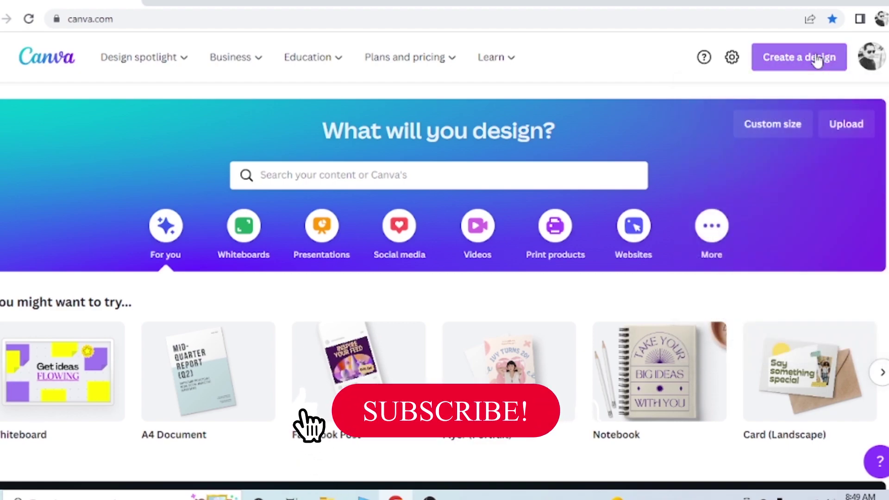
{"action": "left_click", "coordinate": [787, 62]}
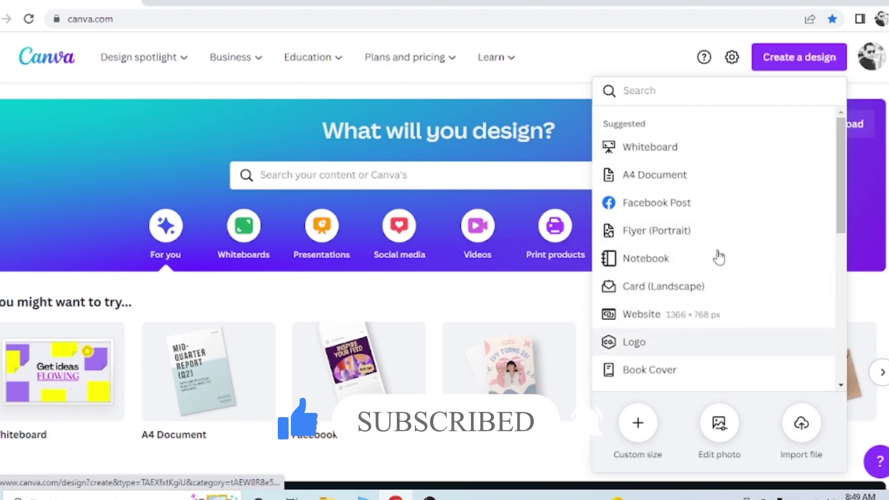
{"action": "left_click", "coordinate": [802, 59]}
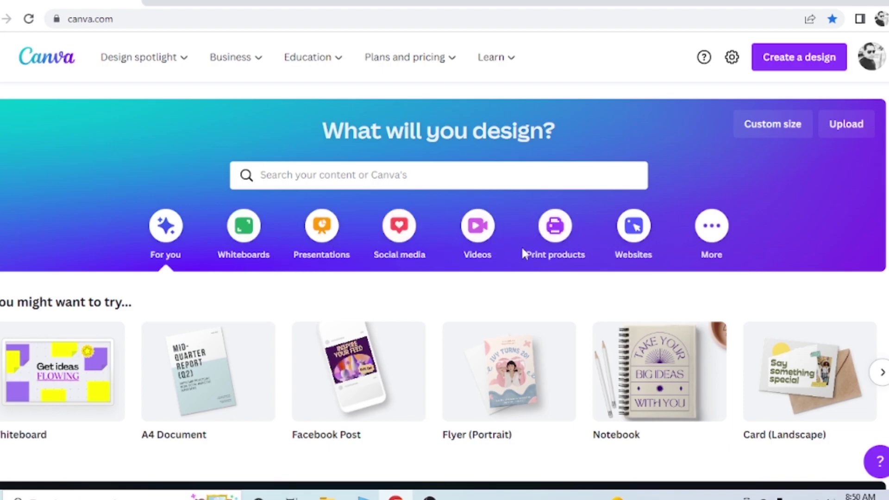
Step: Look through the home page's suggested formats, Canva Create 2022 announcements and recent designs
{"action": "scroll", "coordinate": [445, 285], "scroll_direction": "down", "scroll_amount": 2}
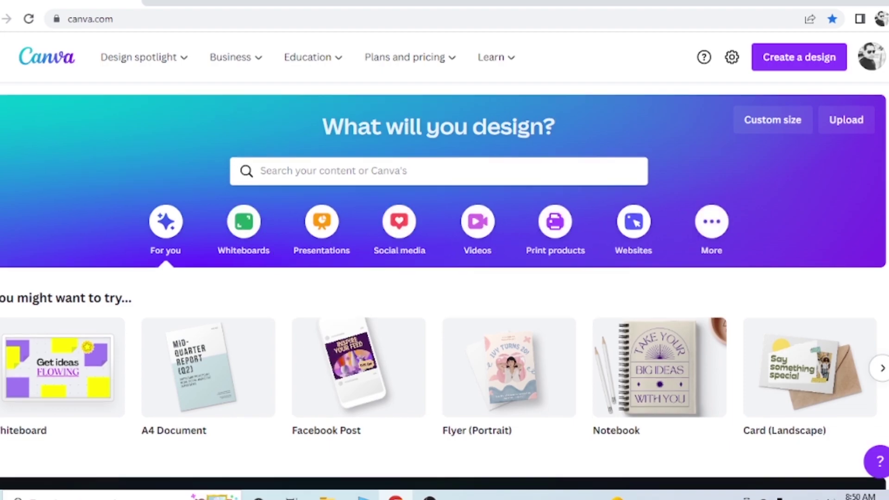
{"action": "scroll", "coordinate": [761, 396], "scroll_direction": "down", "scroll_amount": 2}
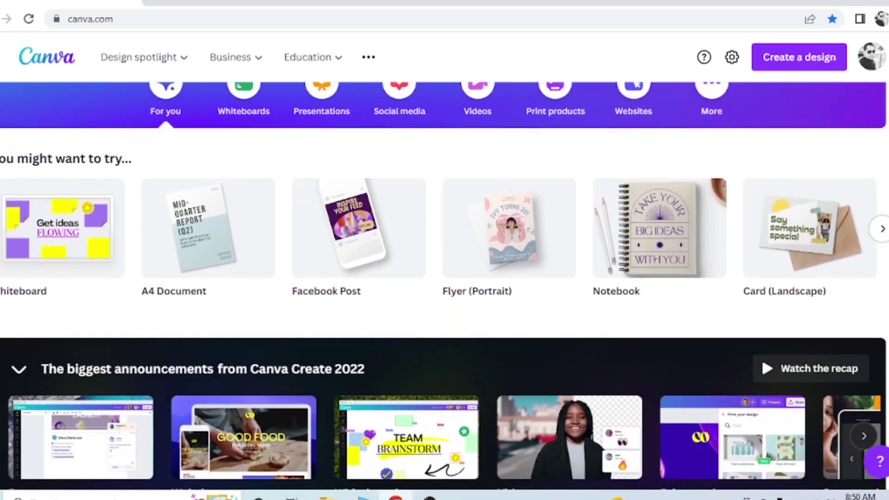
{"action": "scroll", "coordinate": [445, 285], "scroll_direction": "down", "scroll_amount": 1}
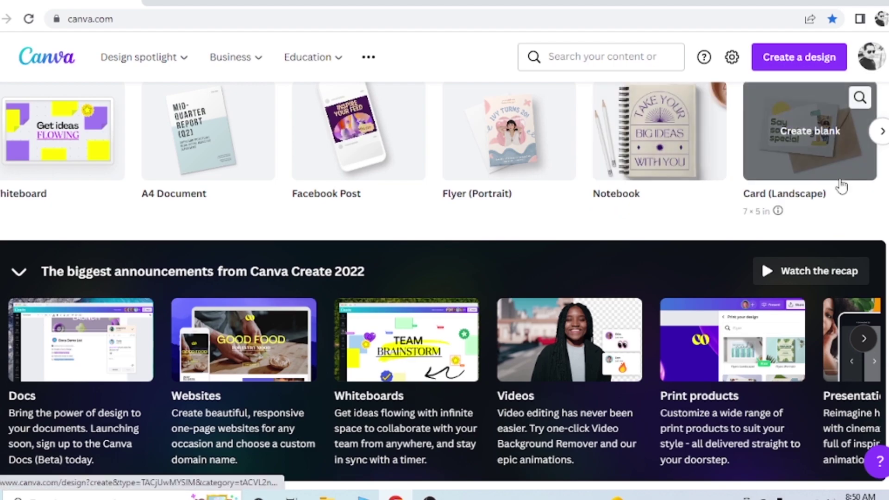
{"action": "scroll", "coordinate": [445, 281], "scroll_direction": "down", "scroll_amount": 1}
{"action": "scroll", "coordinate": [445, 281], "scroll_direction": "down", "scroll_amount": 4}
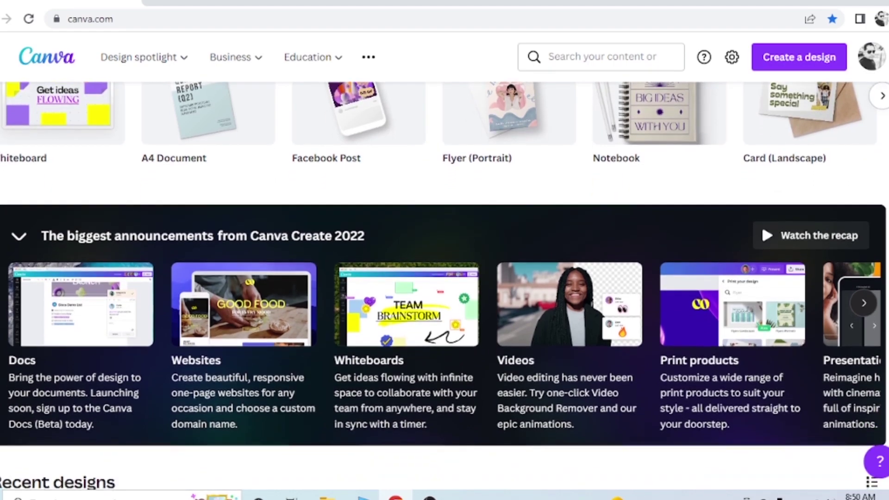
{"action": "scroll", "coordinate": [445, 281], "scroll_direction": "down", "scroll_amount": 5}
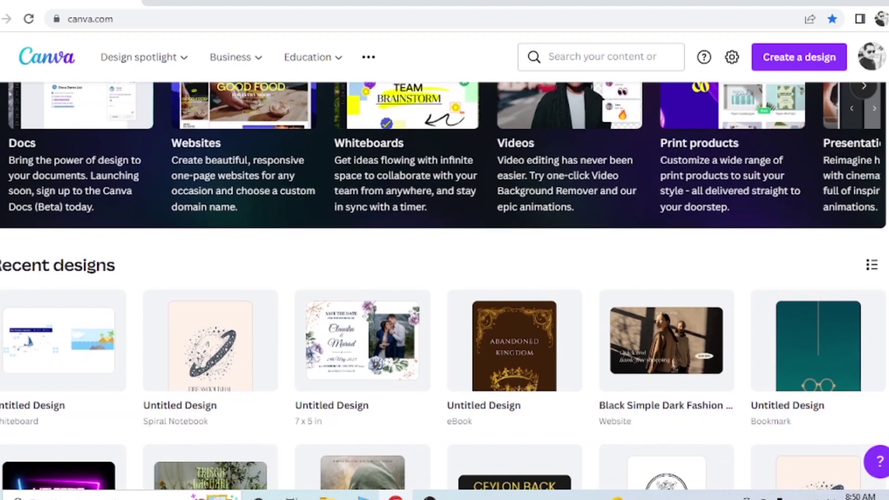
{"action": "scroll", "coordinate": [444, 281], "scroll_direction": "down", "scroll_amount": 1}
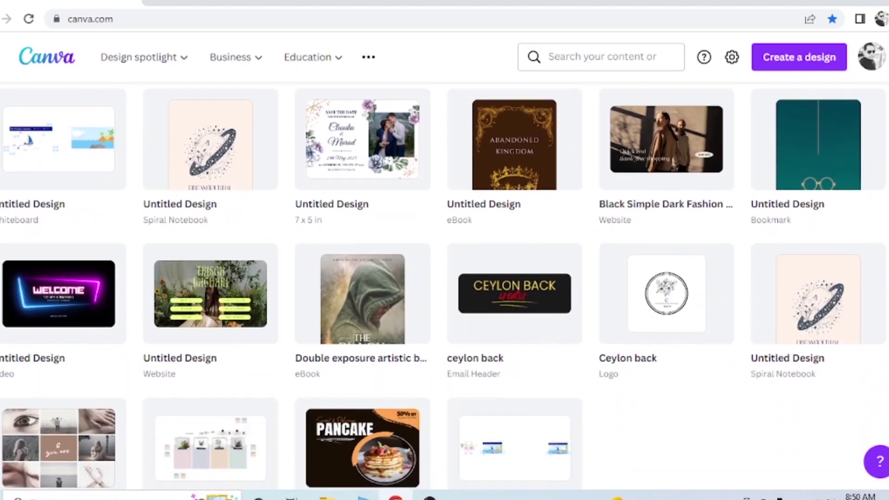
{"action": "scroll", "coordinate": [445, 281], "scroll_direction": "up", "scroll_amount": 2}
{"action": "scroll", "coordinate": [444, 281], "scroll_direction": "down", "scroll_amount": 1}
{"action": "scroll", "coordinate": [445, 281], "scroll_direction": "up", "scroll_amount": 1}
{"action": "scroll", "coordinate": [444, 232], "scroll_direction": "up", "scroll_amount": 2}
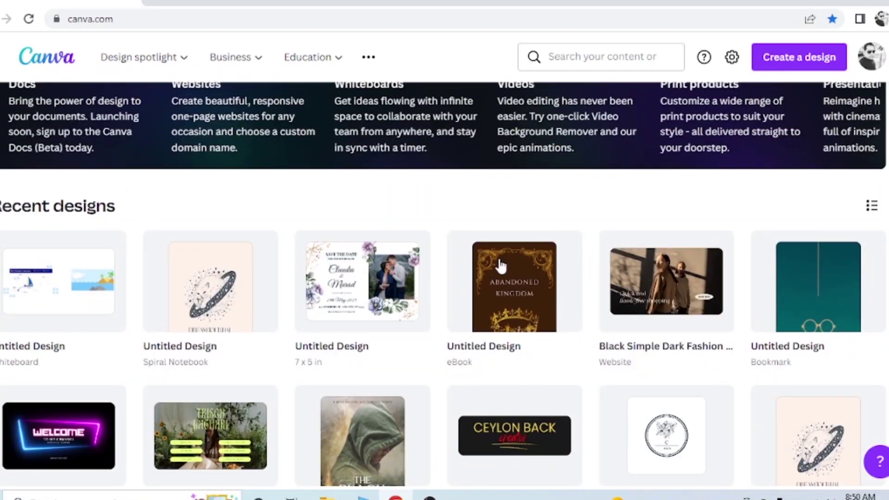
{"action": "scroll", "coordinate": [445, 285], "scroll_direction": "down", "scroll_amount": 1}
{"action": "scroll", "coordinate": [444, 278], "scroll_direction": "down", "scroll_amount": 3}
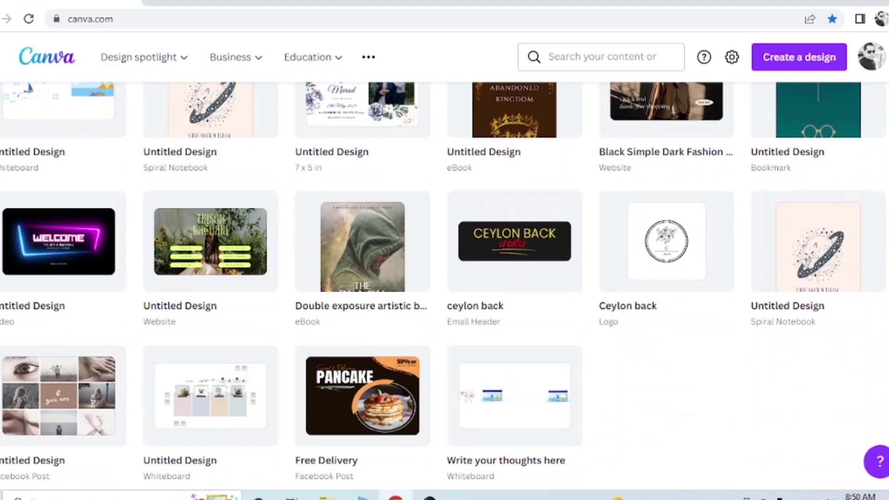
{"action": "scroll", "coordinate": [444, 278], "scroll_direction": "down", "scroll_amount": 2}
{"action": "scroll", "coordinate": [445, 278], "scroll_direction": "up", "scroll_amount": 7}
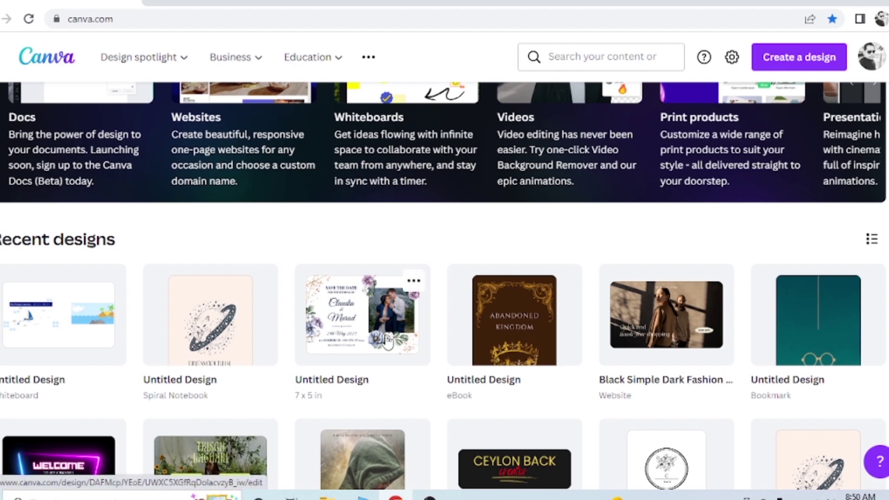
Step: Open the recent 7 x 5 in wedding invitation design for editing and skip the Magic commands tour
{"action": "left_click", "coordinate": [344, 327]}
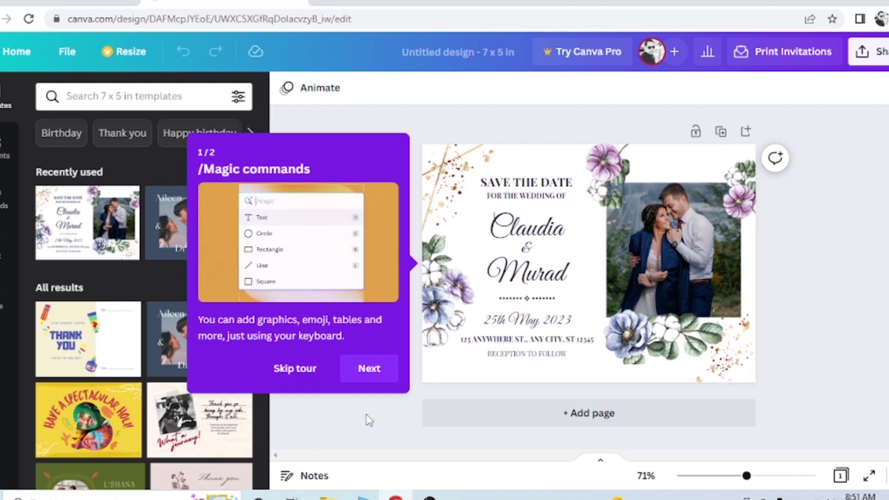
{"action": "left_click", "coordinate": [299, 372]}
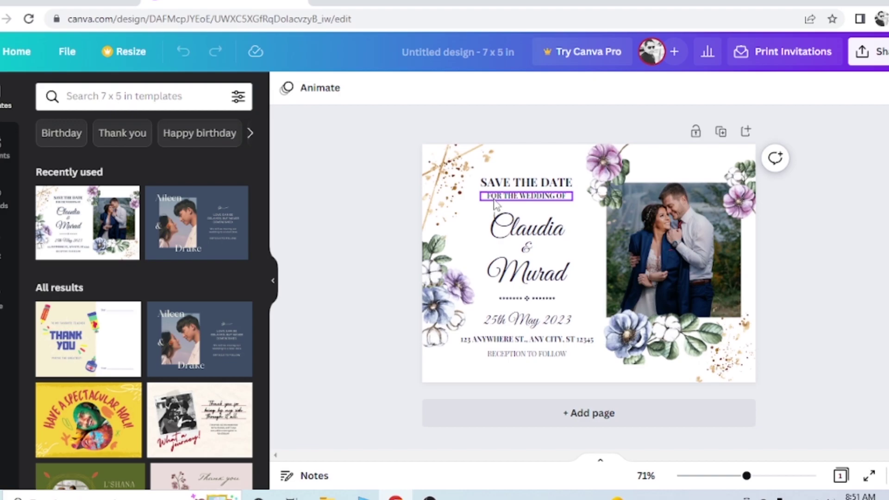
Step: Delete the couple's photo from its frame on the invitation and undo the deletion
{"action": "left_click", "coordinate": [662, 233]}
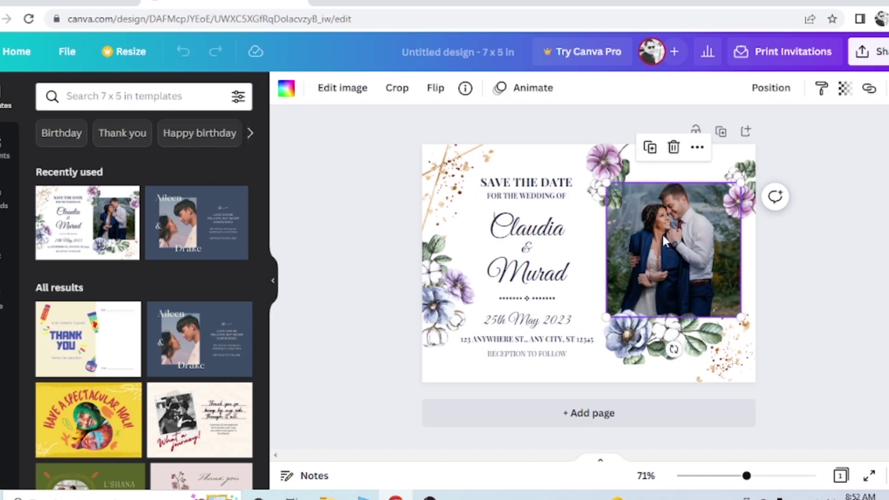
{"action": "left_click", "coordinate": [674, 148]}
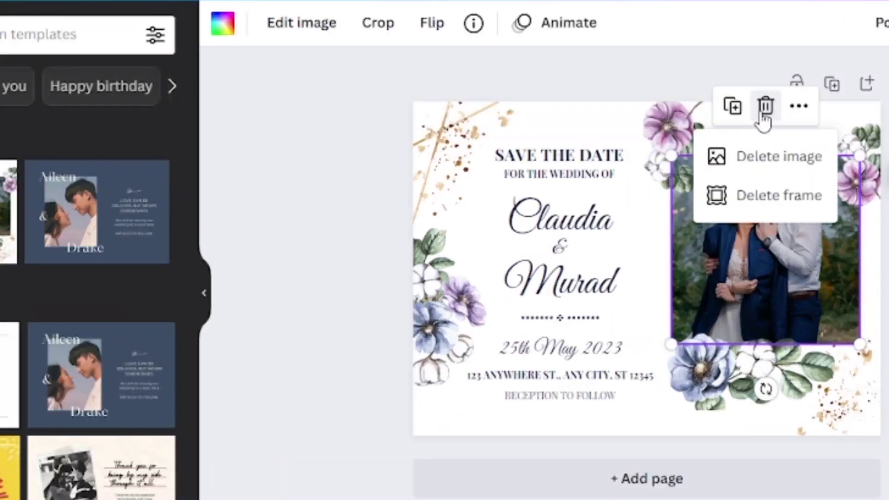
{"action": "left_click", "coordinate": [767, 160]}
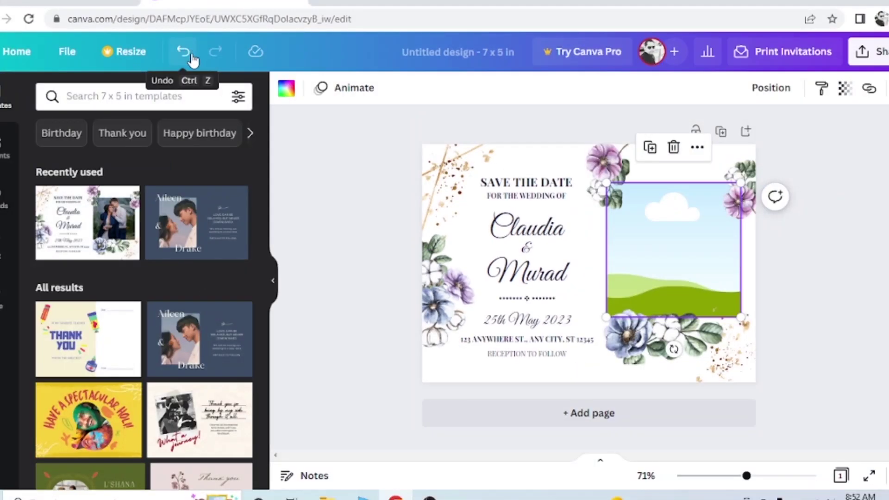
{"action": "left_click", "coordinate": [184, 54]}
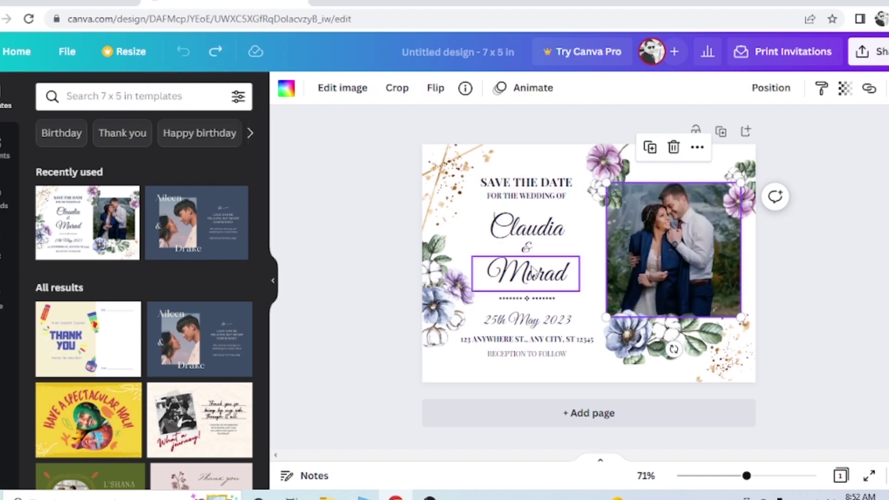
Step: Replace the upper name on the wedding invitation with "Canva" and finish editing that text
{"action": "left_click", "coordinate": [517, 238]}
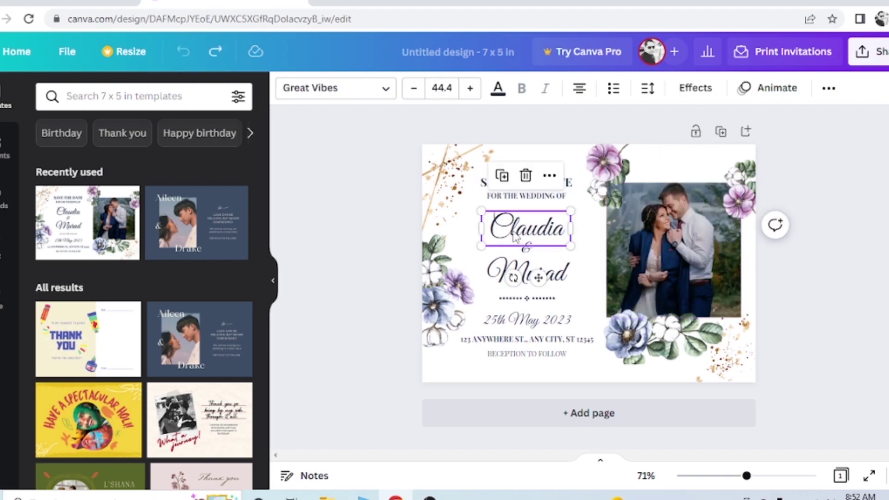
{"action": "double_click", "coordinate": [563, 241]}
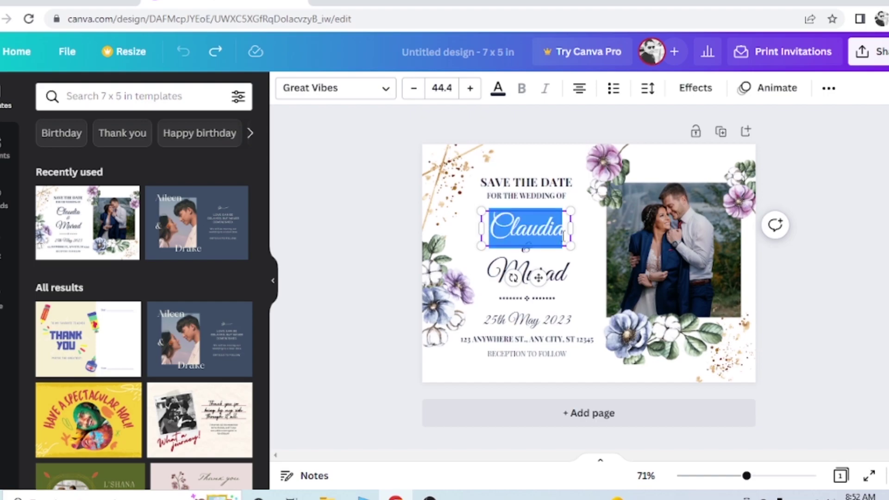
{"action": "key", "text": "BackSpace"}
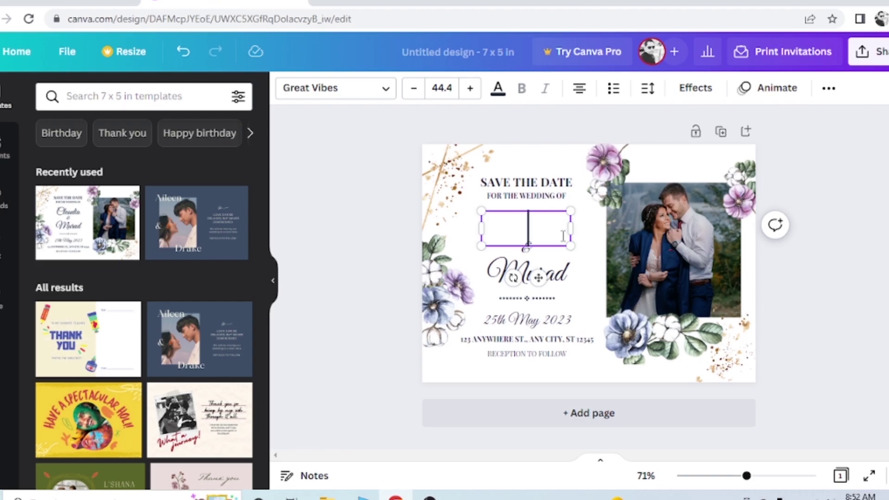
{"action": "type", "text": "Can"}
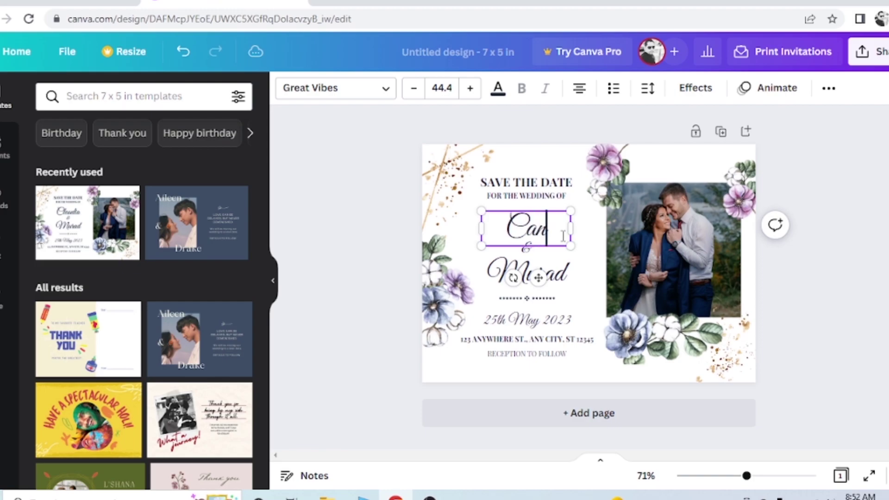
{"action": "type", "text": "va"}
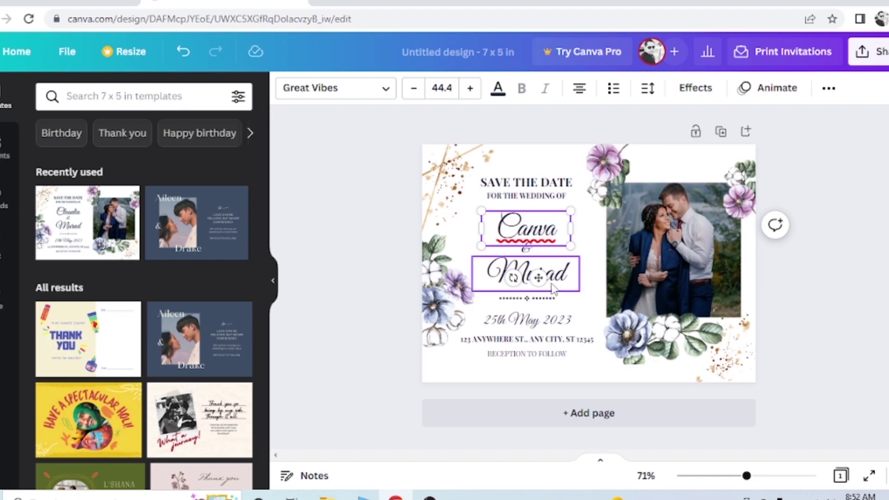
{"action": "left_click", "coordinate": [550, 185]}
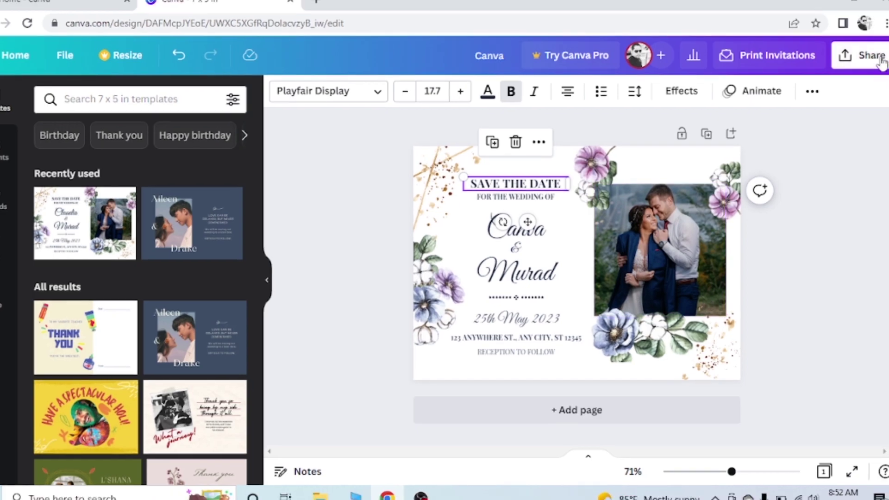
Step: Download the wedding invitation with PNG as the file type and dismiss the professional prints offer
{"action": "left_click", "coordinate": [870, 56]}
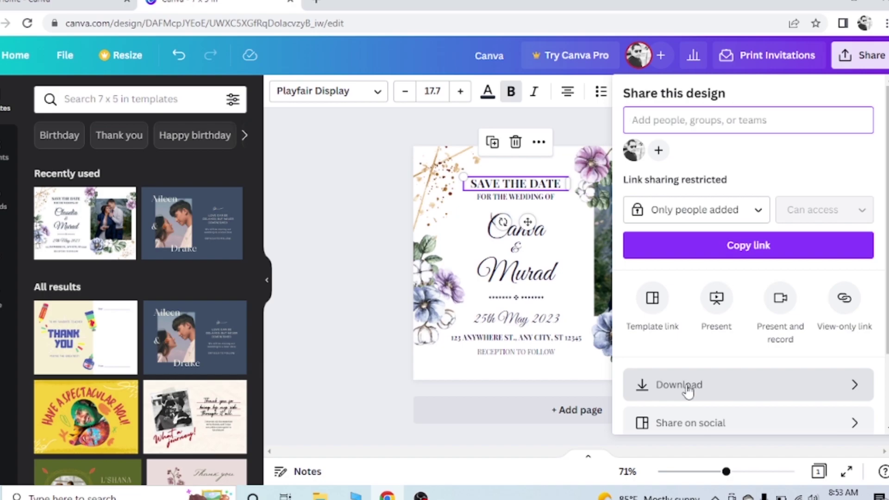
{"action": "left_click", "coordinate": [662, 390]}
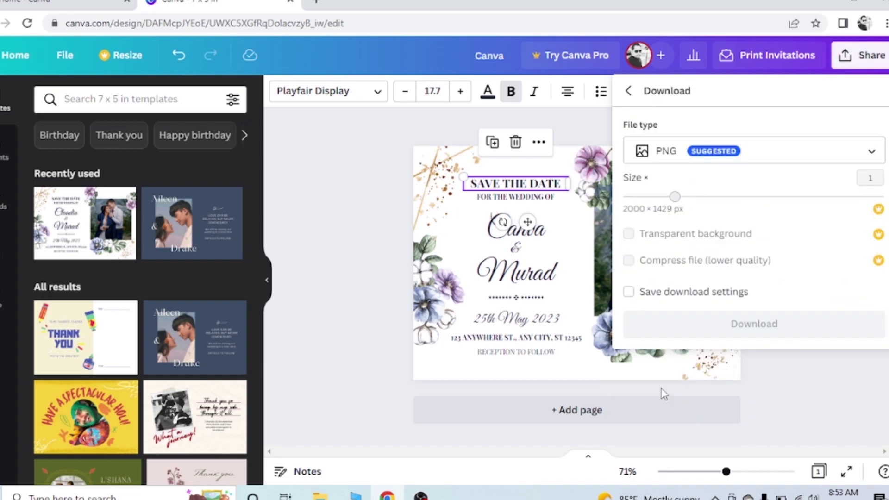
{"action": "left_click", "coordinate": [829, 155]}
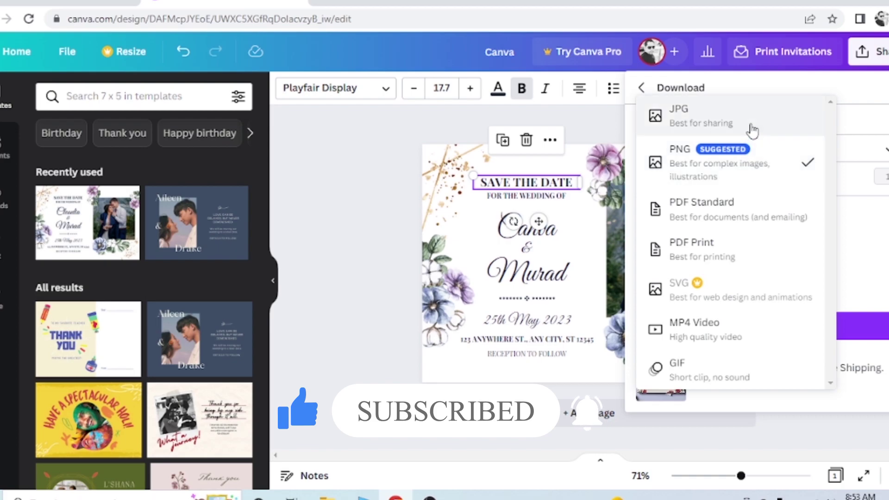
{"action": "left_click", "coordinate": [751, 147]}
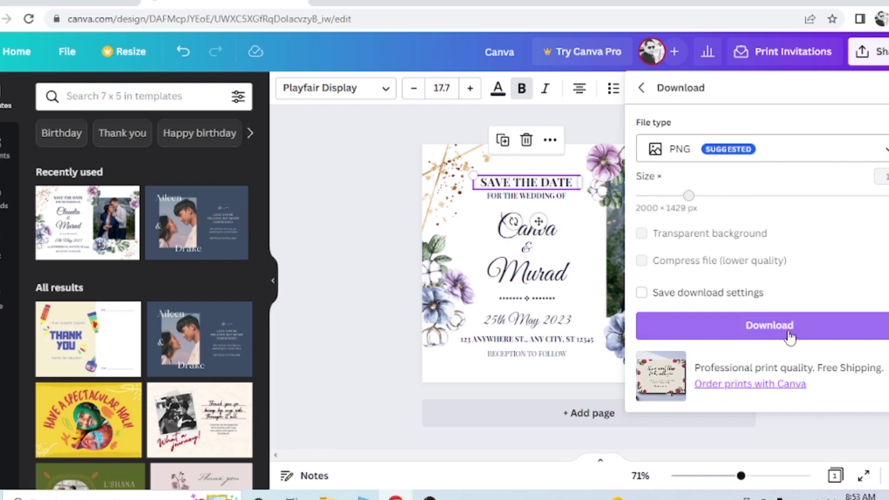
{"action": "left_click", "coordinate": [748, 329]}
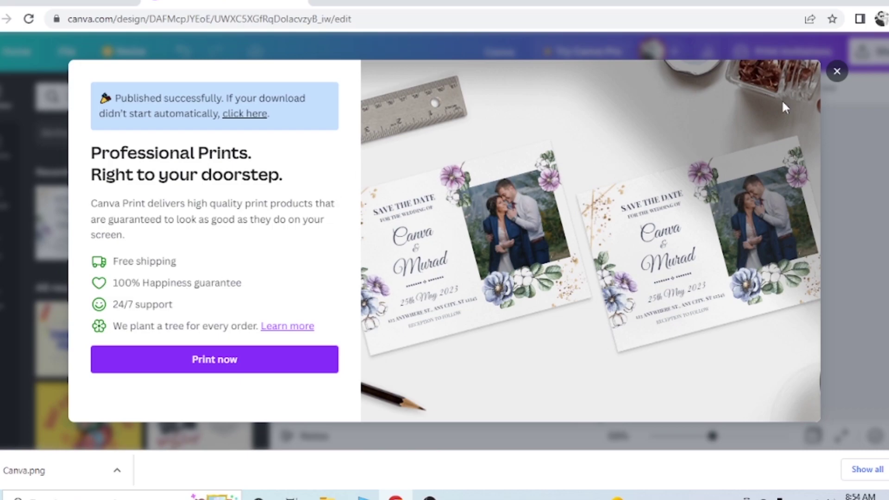
{"action": "left_click", "coordinate": [838, 71]}
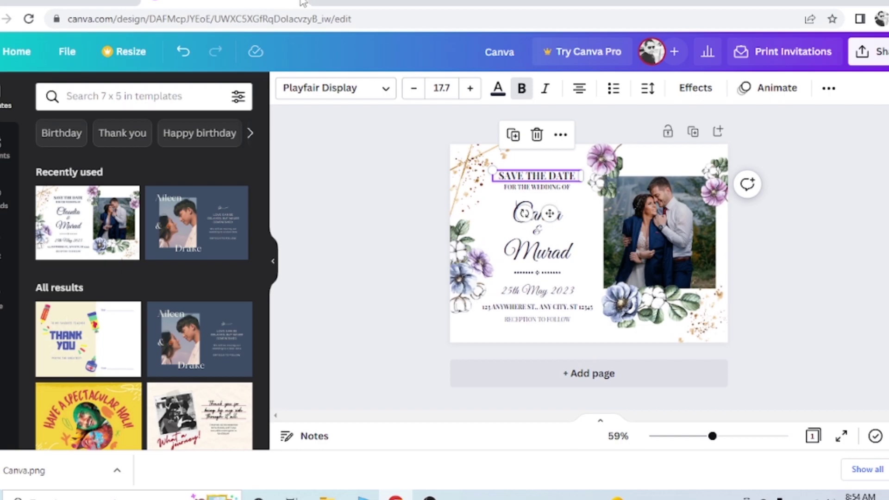
Step: Close the wedding invitation and open the recent "Double exposure artistic background novel book cover" eBook design
{"action": "left_click", "coordinate": [325, 4]}
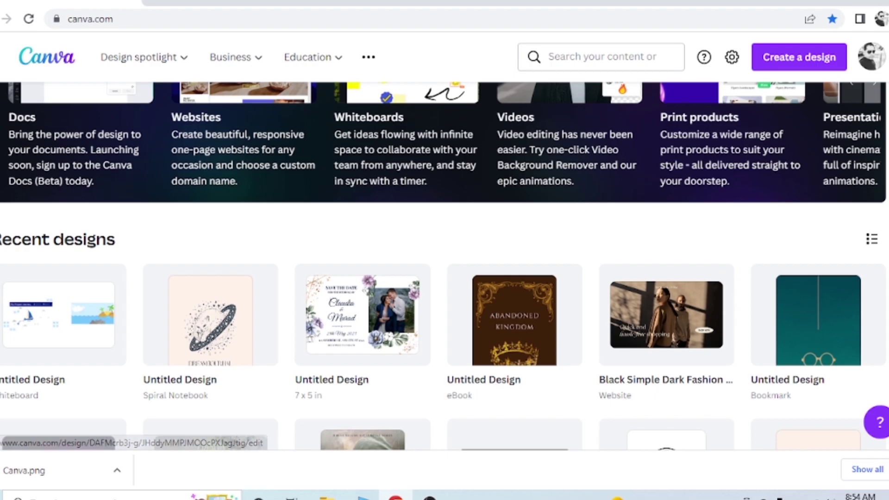
{"action": "scroll", "coordinate": [444, 254], "scroll_direction": "down", "scroll_amount": 4}
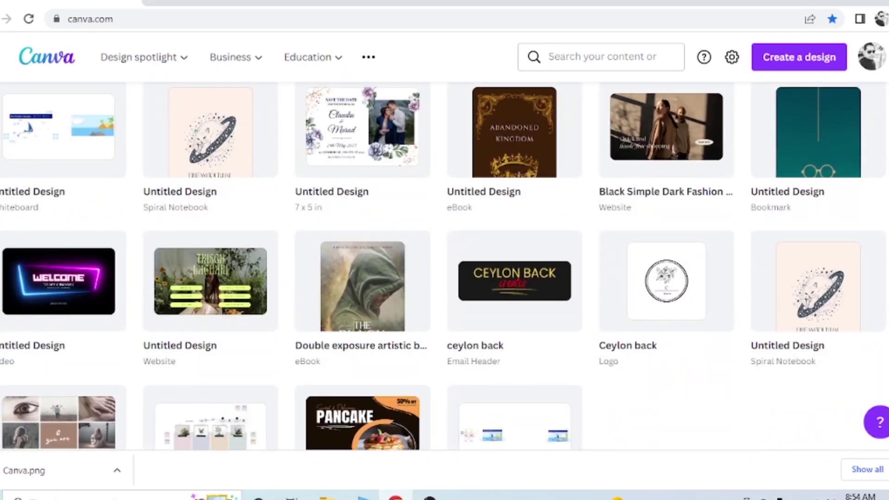
{"action": "scroll", "coordinate": [620, 342], "scroll_direction": "down", "scroll_amount": 1}
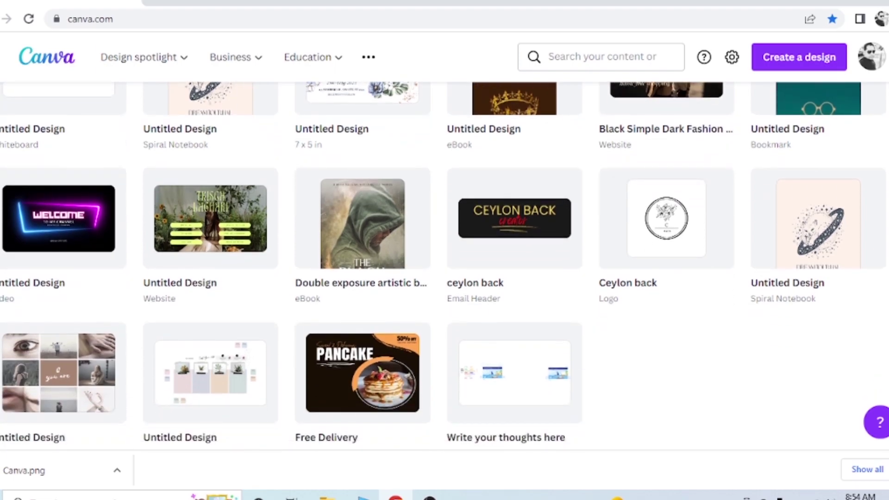
{"action": "left_click", "coordinate": [364, 242]}
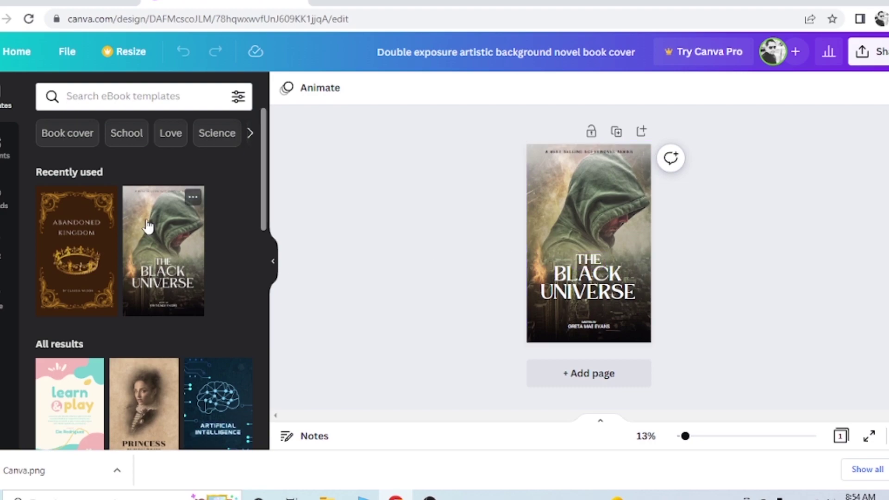
Step: Apply the recently used Abandoned Kingdom template to the eBook cover, select its title text, and close the design
{"action": "left_click", "coordinate": [69, 258]}
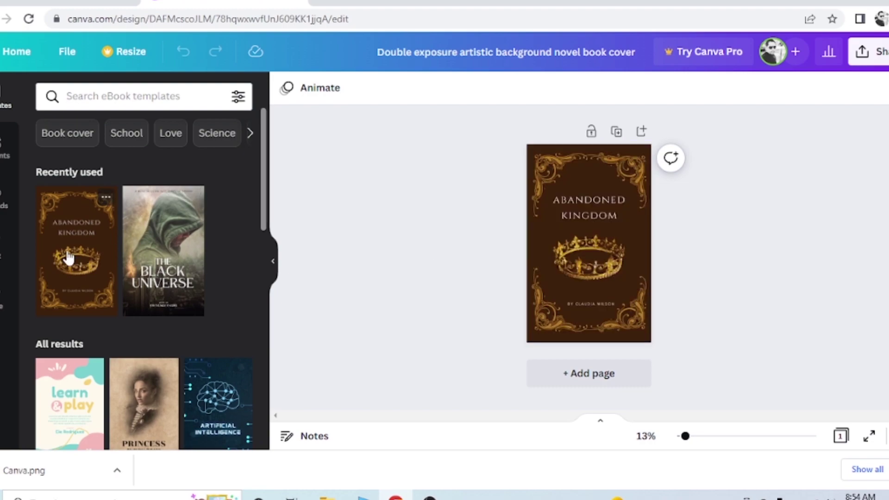
{"action": "left_click", "coordinate": [612, 203]}
{"action": "left_click", "coordinate": [613, 203]}
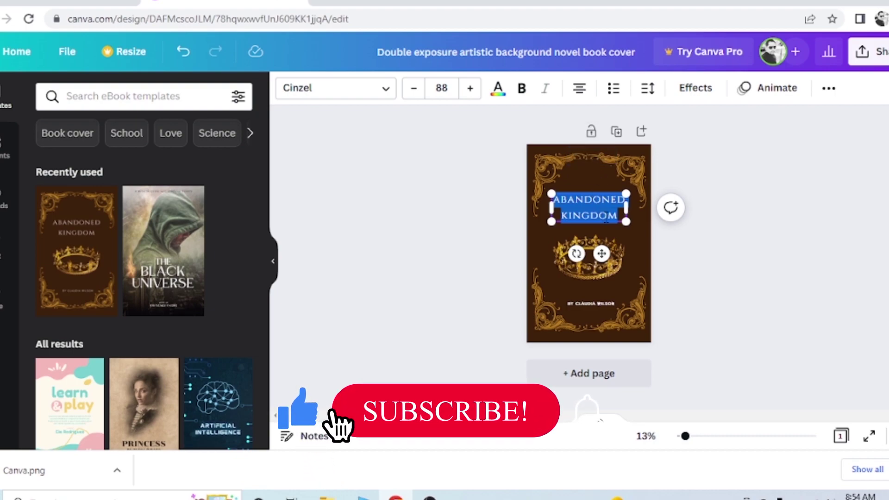
{"action": "left_click", "coordinate": [306, 2]}
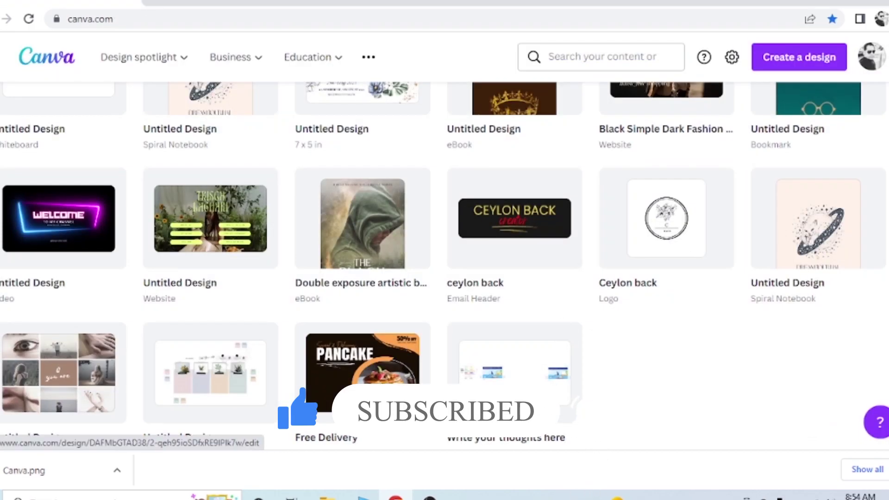
Step: Open the recent Bookmark design and apply the recently used "Believe in yourself a little more" template
{"action": "scroll", "coordinate": [833, 231], "scroll_direction": "up", "scroll_amount": 2}
{"action": "left_click", "coordinate": [829, 211]}
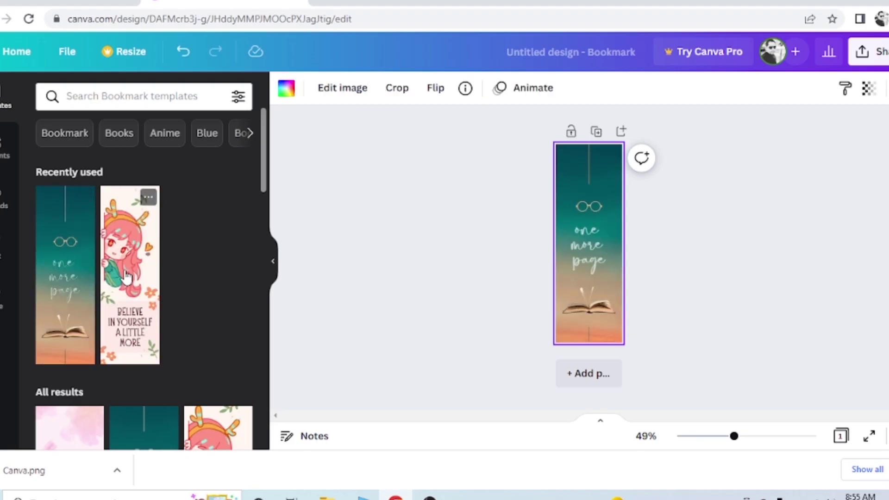
{"action": "left_click", "coordinate": [126, 276]}
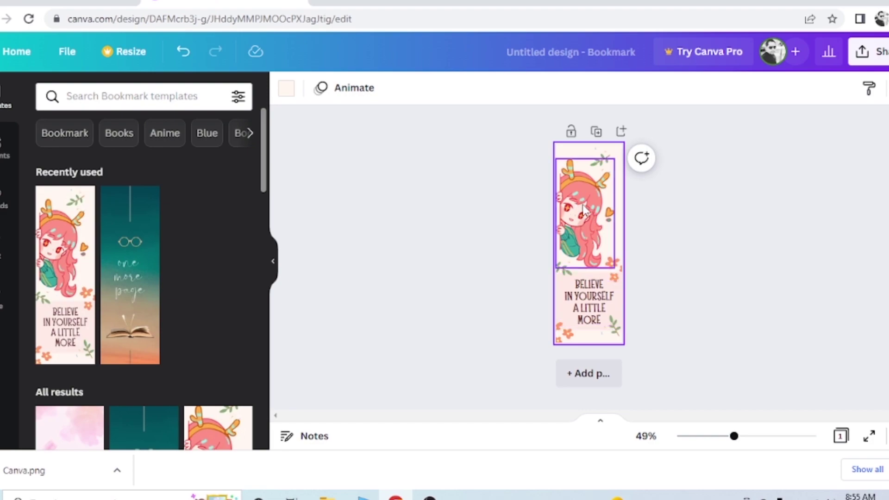
Step: Open the bookmark's quote text for editing, leave the text without editing it, and close the design
{"action": "double_click", "coordinate": [596, 300]}
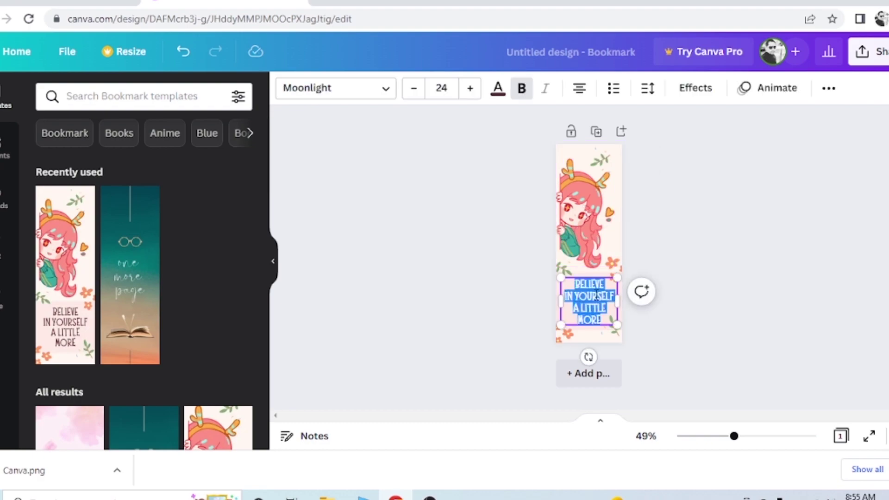
{"action": "left_click", "coordinate": [489, 278]}
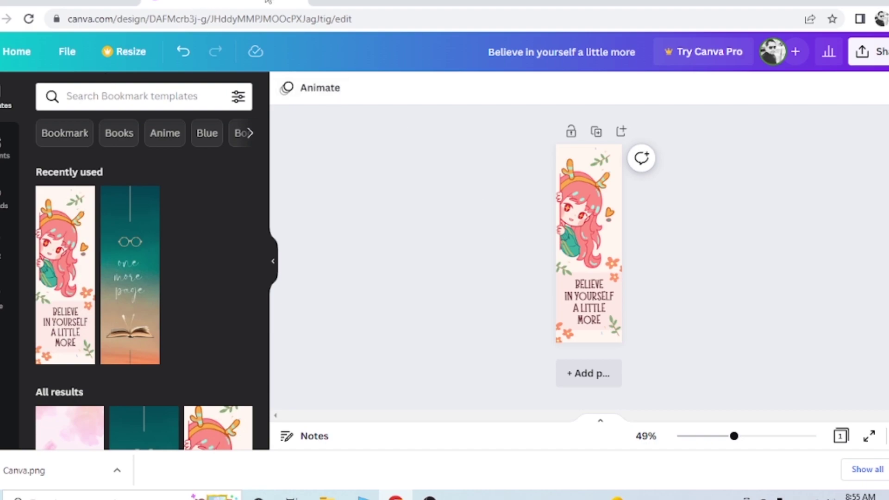
{"action": "left_click", "coordinate": [297, 3]}
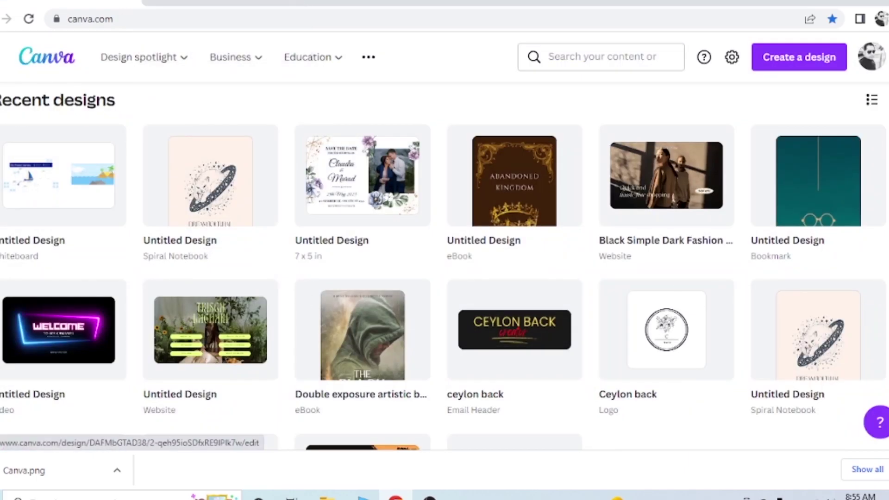
Step: View the recent photo-grid Facebook Post design in the editor, close it, and return to the beginning of the home page
{"action": "scroll", "coordinate": [563, 343], "scroll_direction": "down", "scroll_amount": 3}
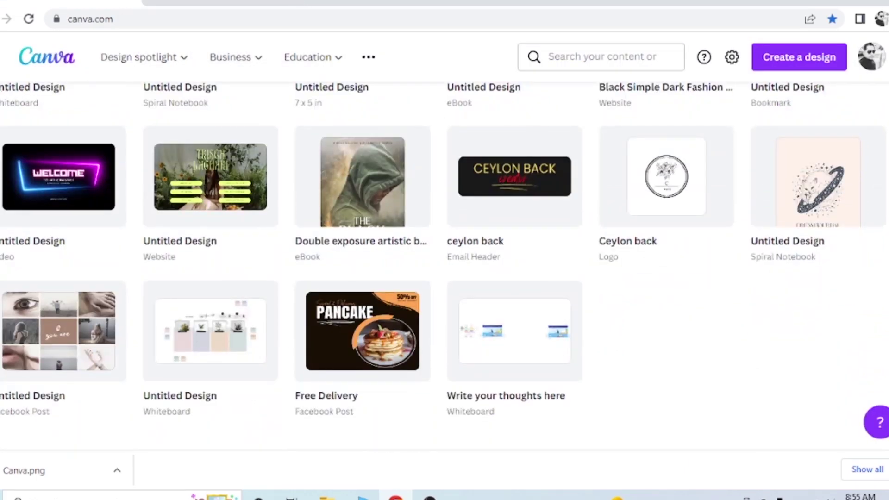
{"action": "left_click", "coordinate": [69, 324]}
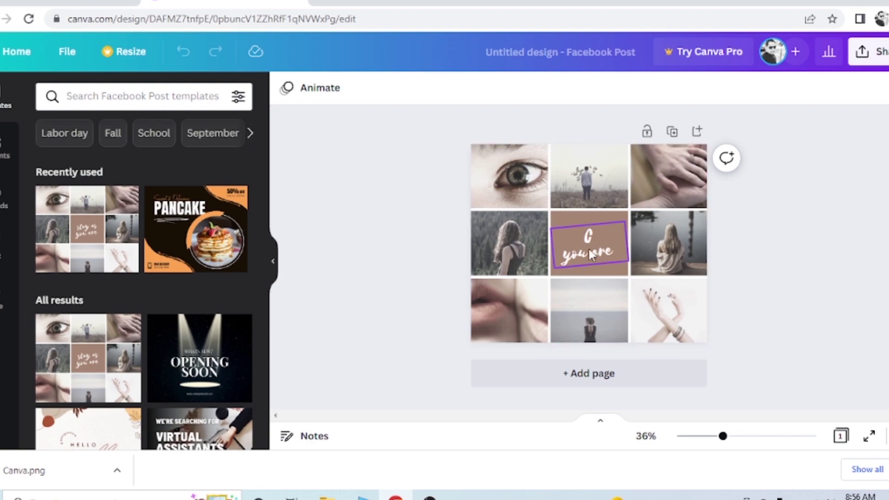
{"action": "left_click", "coordinate": [295, 3]}
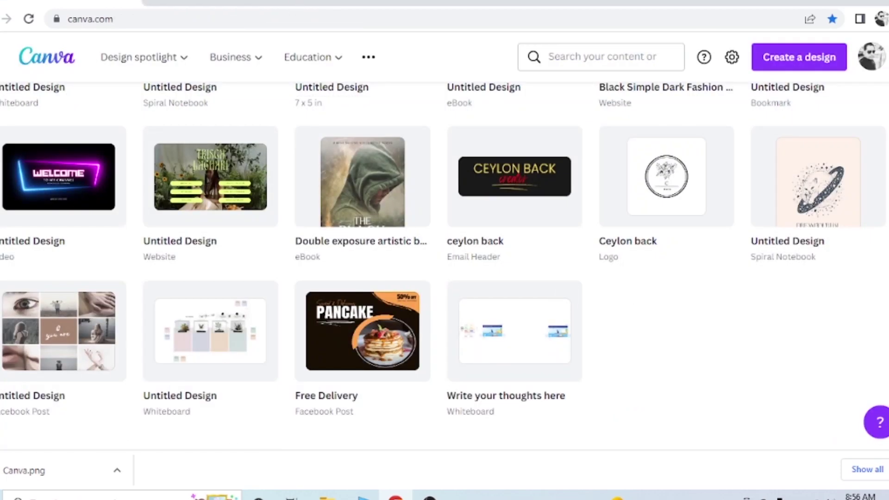
{"action": "scroll", "coordinate": [445, 266], "scroll_direction": "up", "scroll_amount": 10}
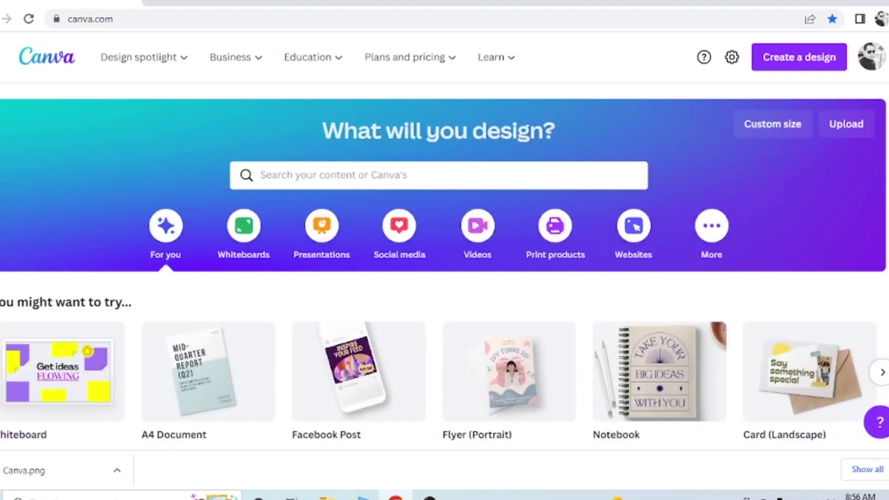